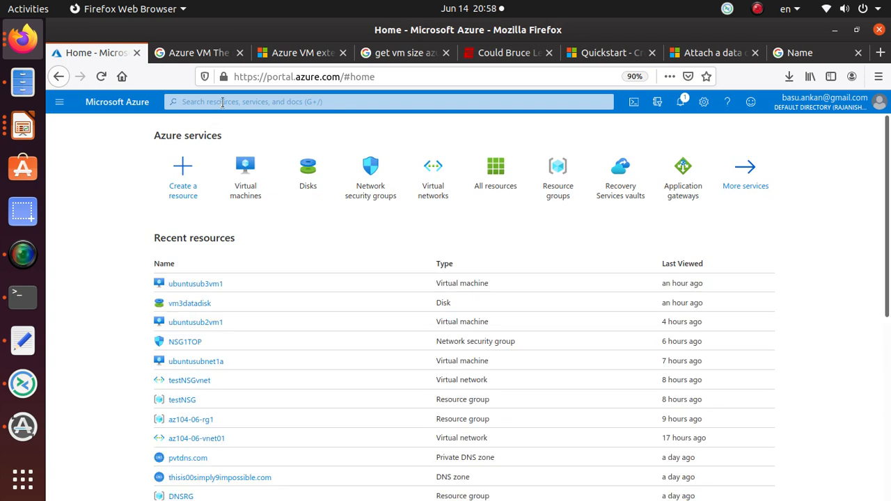
- Start creating a new storage account and assign it to a new resource group named labs
type("storage")
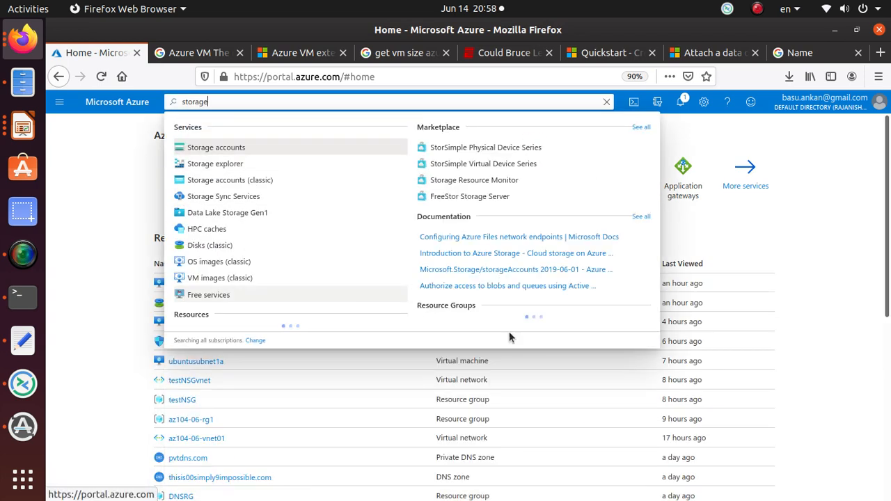
left_click(254, 148)
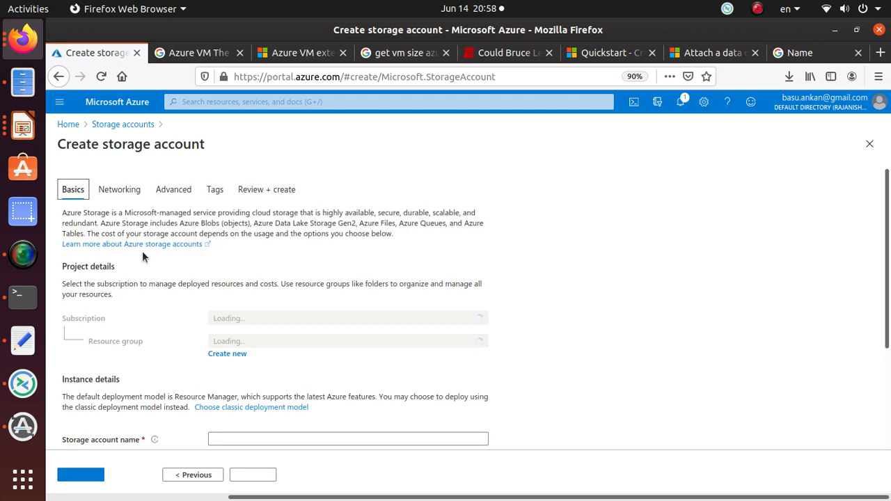
left_click(242, 353)
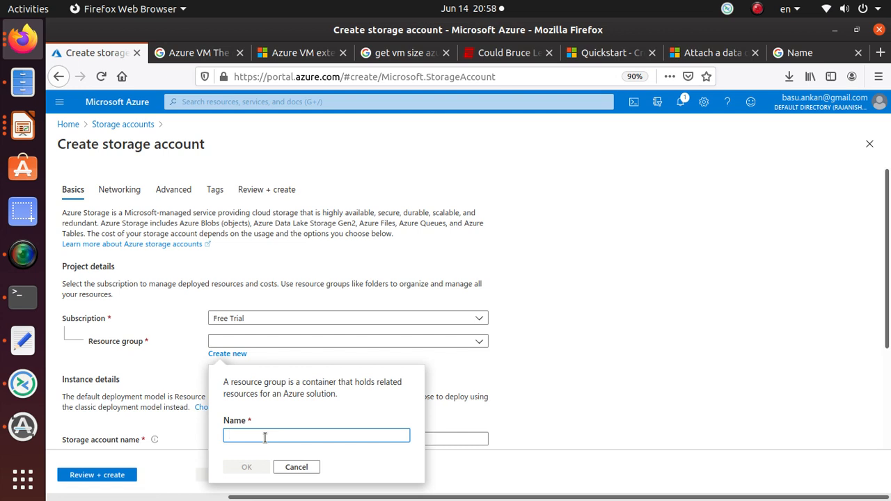
type("labs")
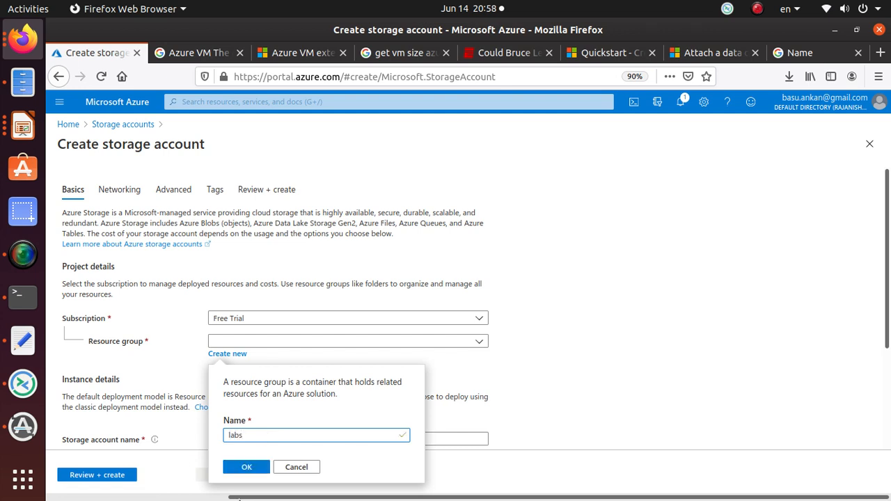
left_click(253, 470)
- Name the storage account dataserver123 and set its location to (US) East US
left_click(213, 438)
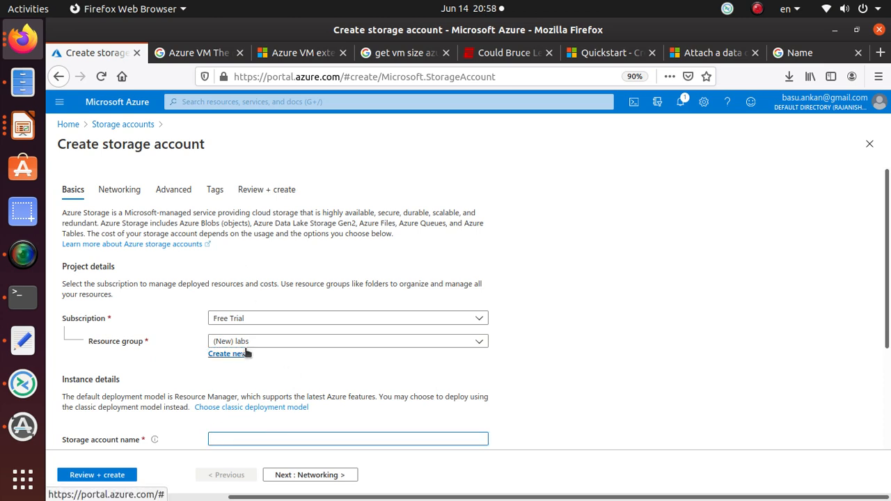
type("dataserver")
scroll(265, 341, "down", 3)
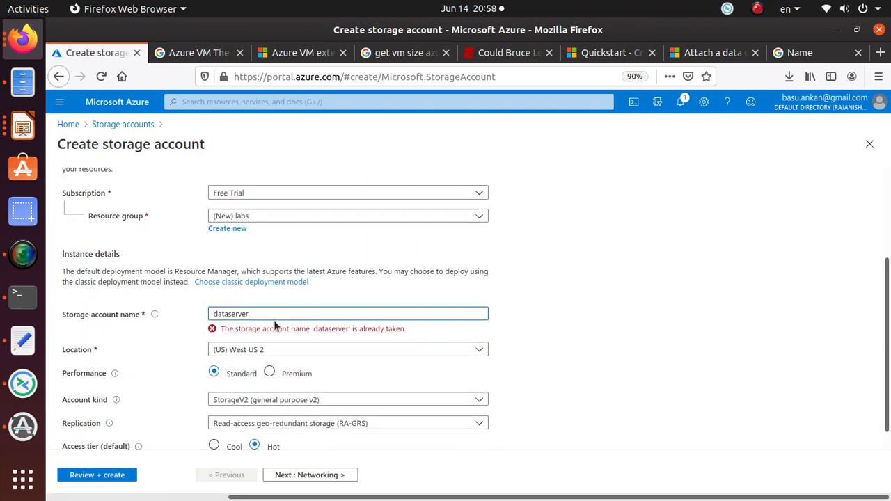
key("shift+Tab")
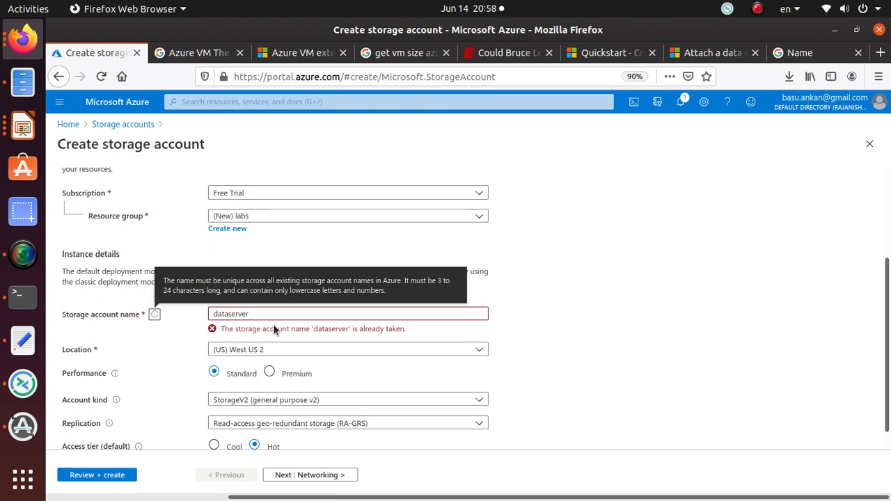
left_click(278, 314)
type("123")
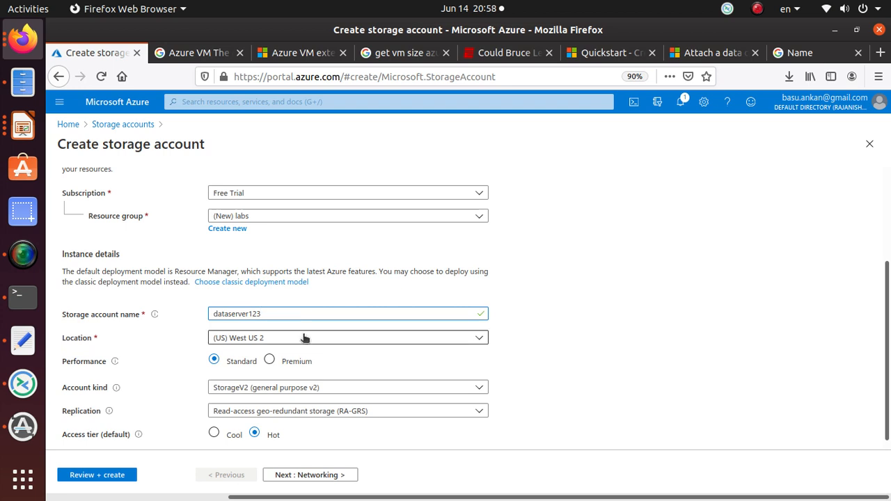
left_click(305, 338)
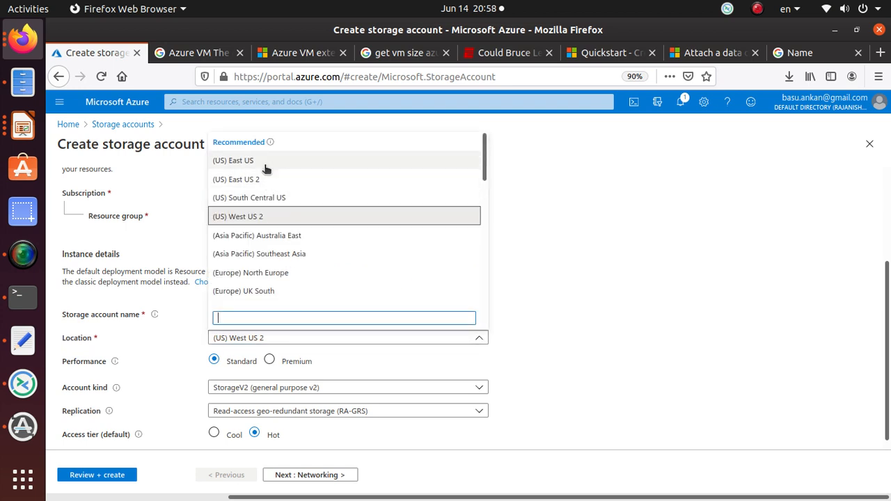
left_click(279, 160)
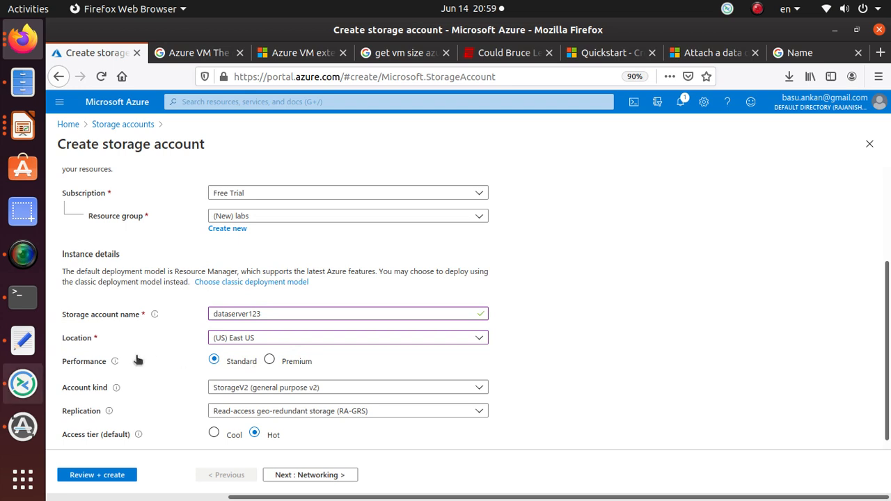
- Choose StorageV2 (general purpose v2) as the account kind and Read-access geo-redundant storage (RA-GRS) as the replication
scroll(149, 358, "down", 1)
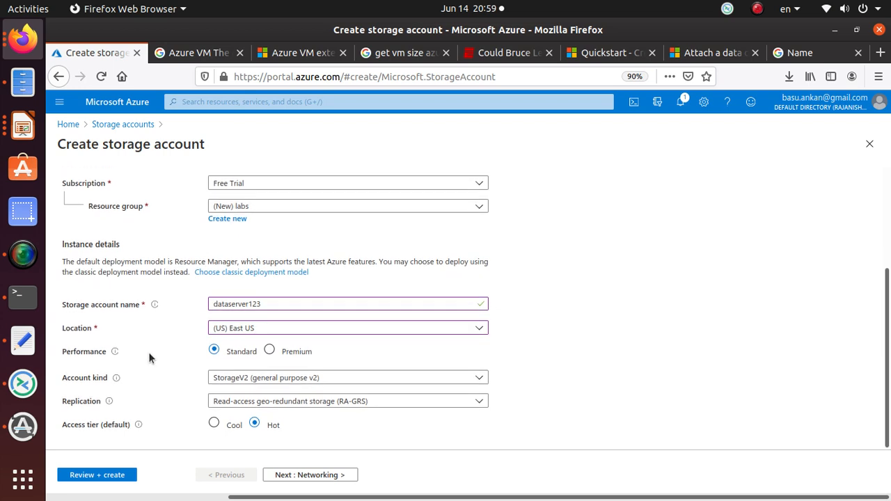
left_click(343, 380)
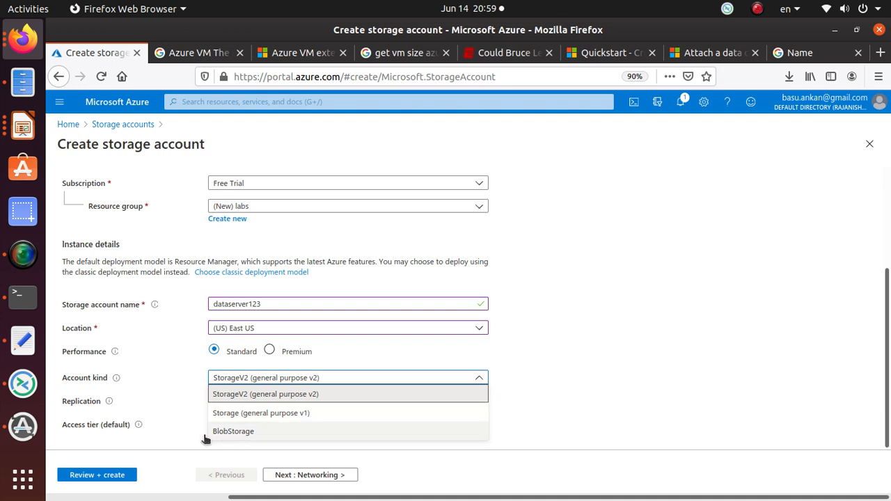
left_click(343, 390)
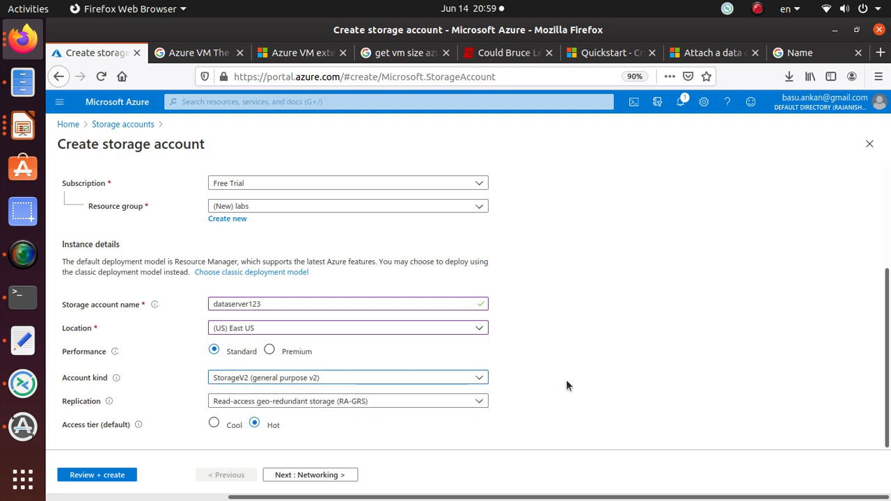
left_click(397, 406)
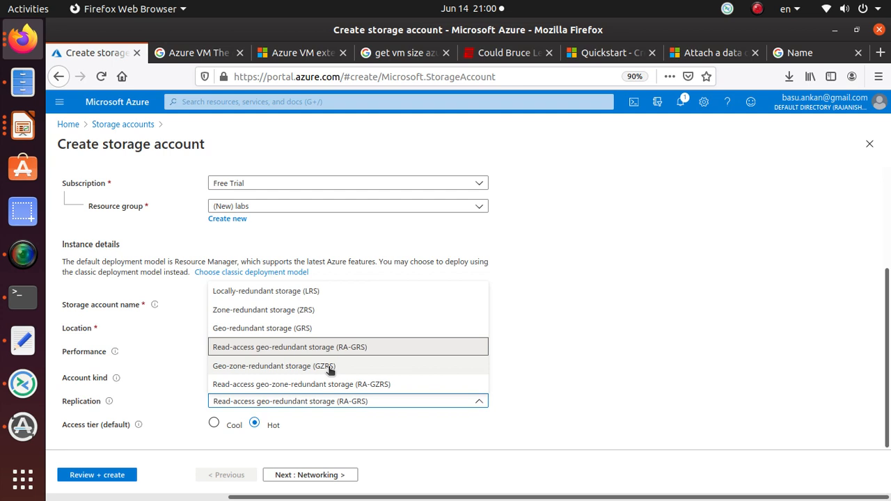
left_click(456, 347)
left_click(619, 383)
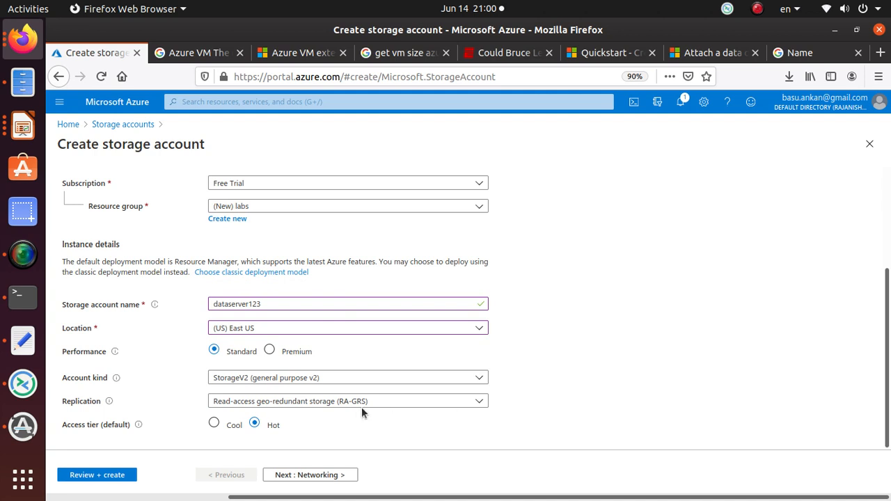
- Review the storage account configuration and create the account
left_click(87, 478)
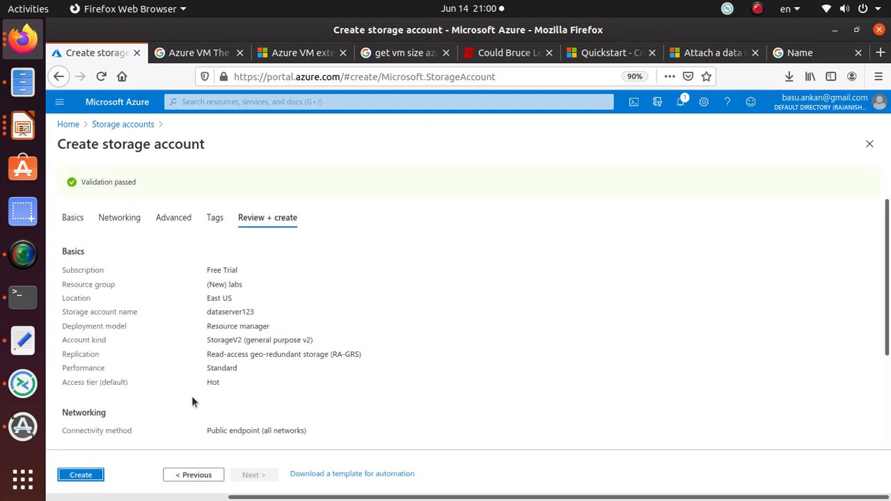
scroll(191, 396, "down", 4)
left_click(81, 475)
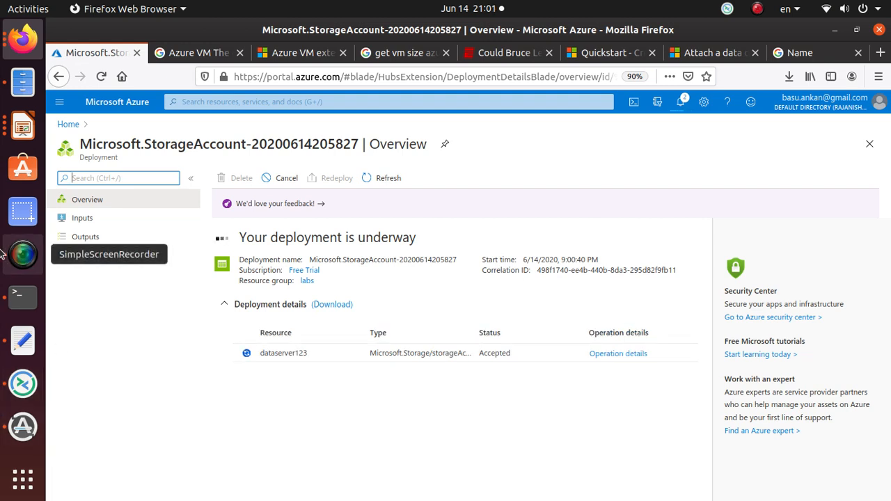
left_click(23, 258)
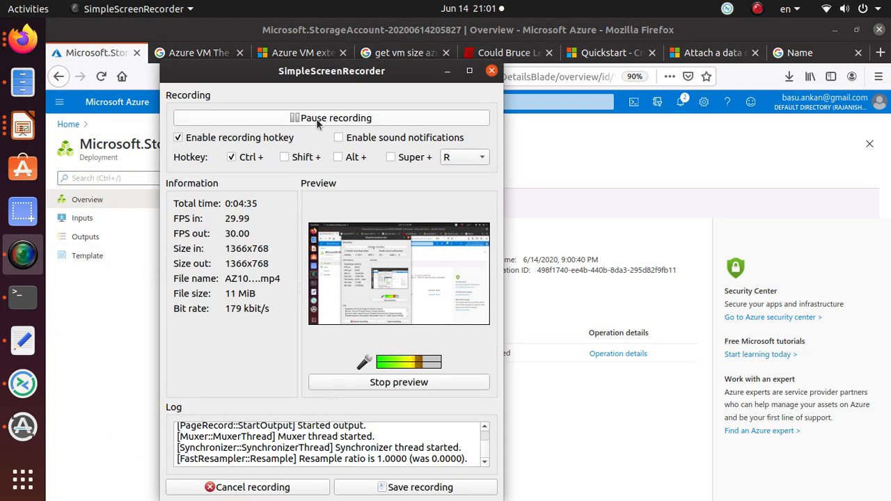
left_click(448, 74)
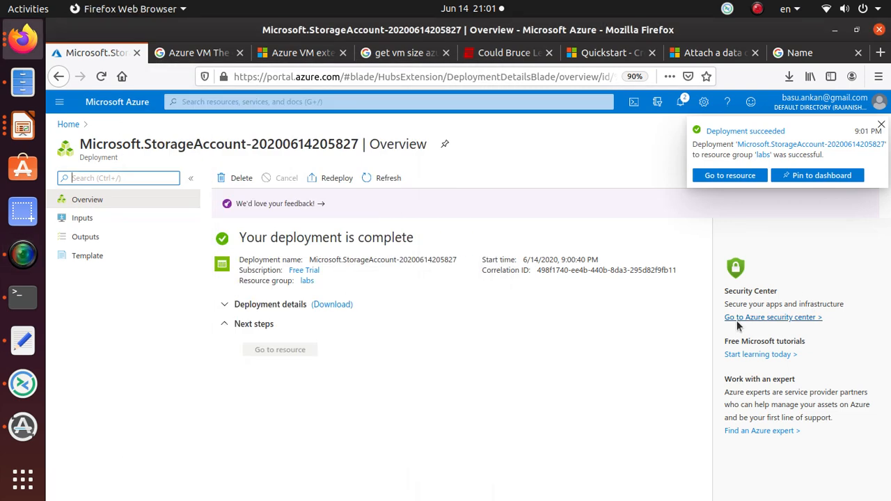
- Open the deployed dataserver123 storage account and examine its account kind, performance and access tier, and location in the overview
left_click(728, 177)
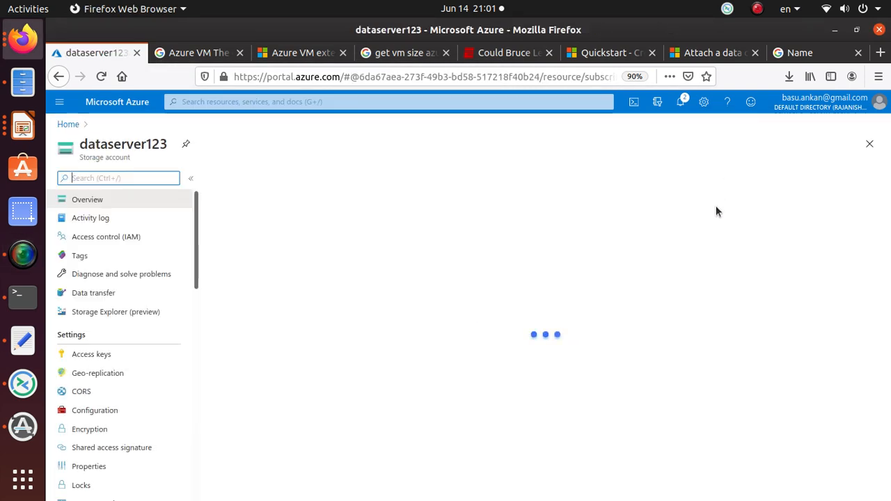
left_click_drag(169, 144, 147, 144)
left_click(152, 144)
left_click_drag(147, 144, 169, 144)
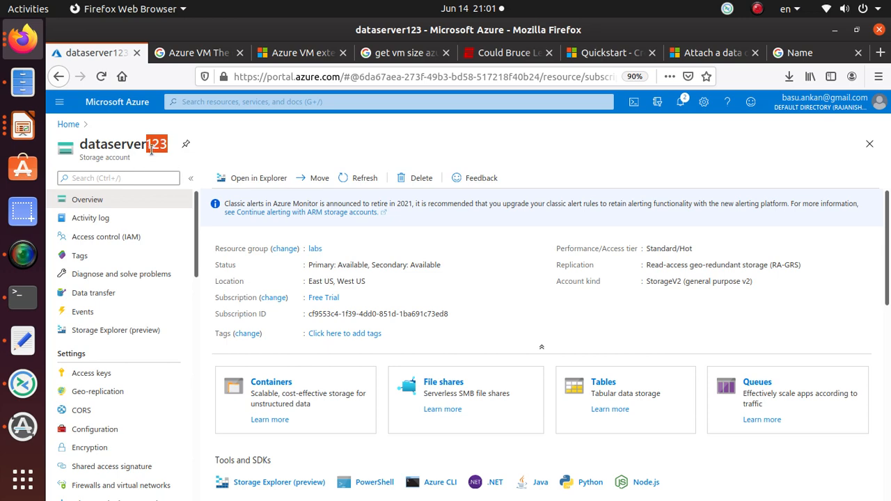
scroll(592, 257, "down", 1)
left_click_drag(646, 250, 750, 260)
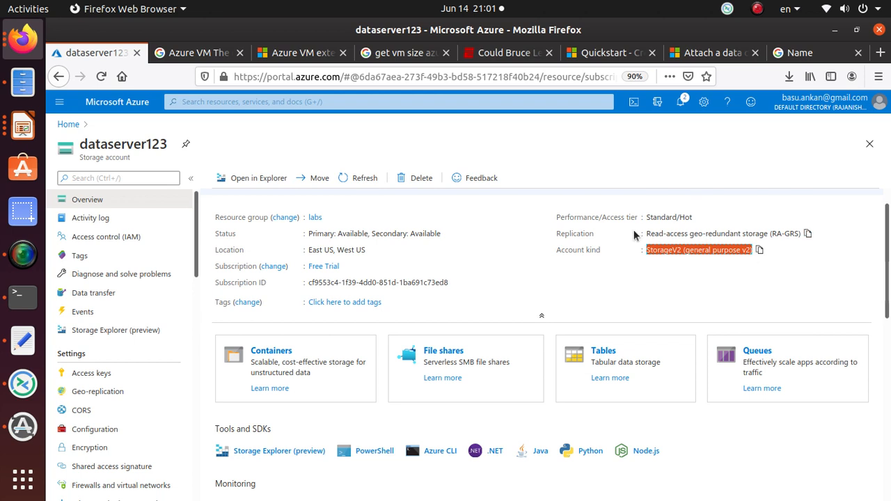
left_click_drag(645, 217, 695, 219)
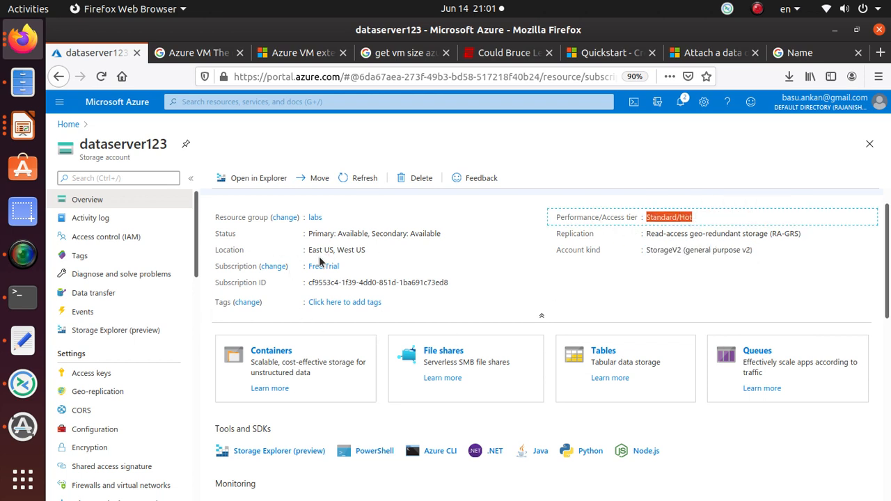
left_click_drag(304, 250, 334, 250)
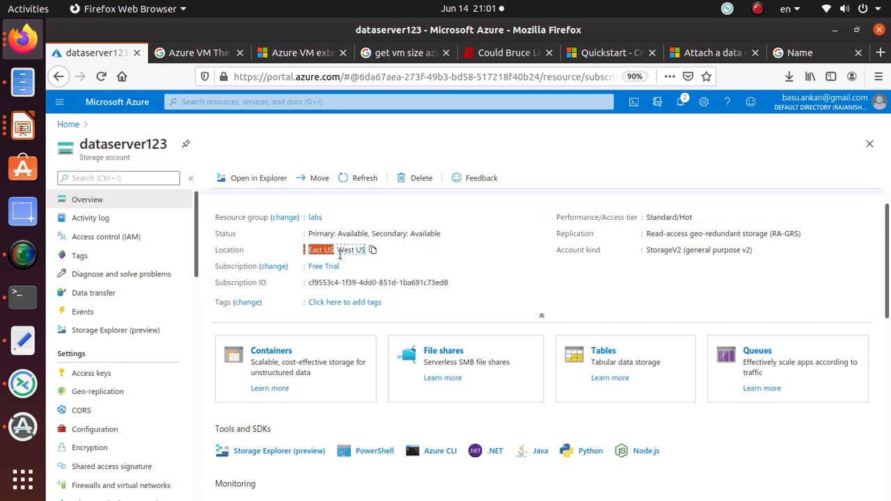
scroll(359, 254, "down", 3)
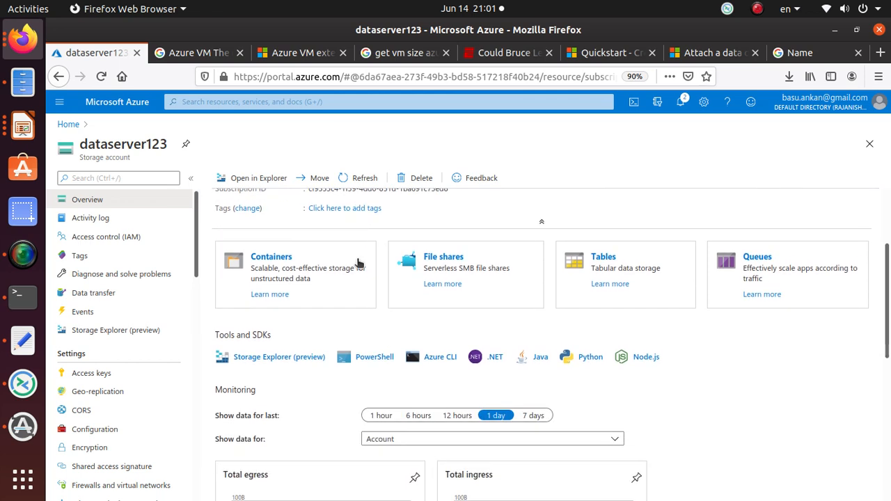
- Examine the storage account's geo-replication map and its primary and secondary data center locations
left_click(108, 394)
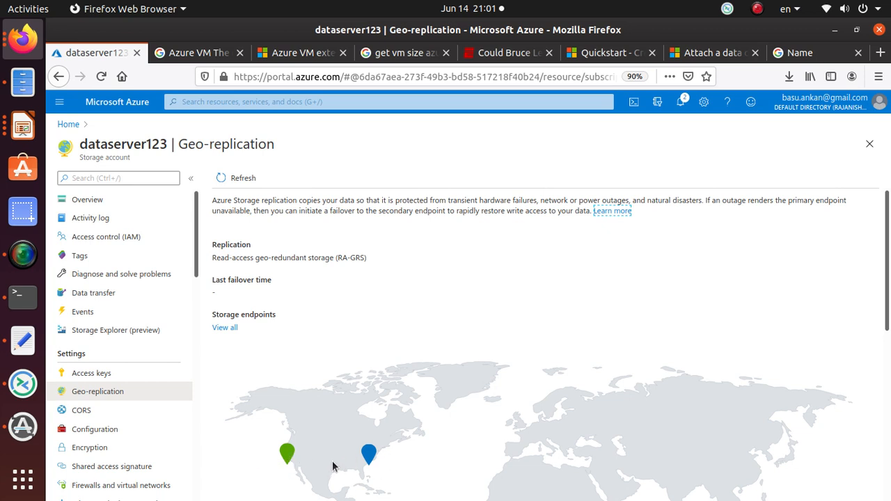
scroll(334, 456, "down", 5)
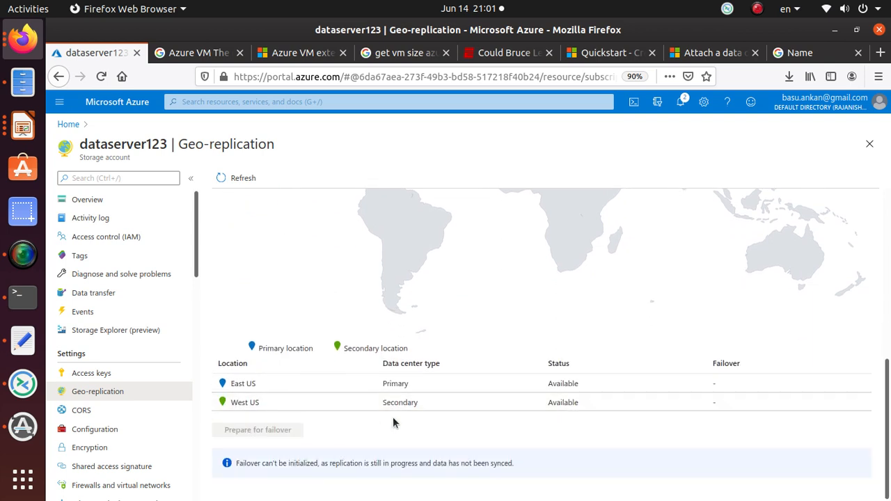
left_click(280, 387)
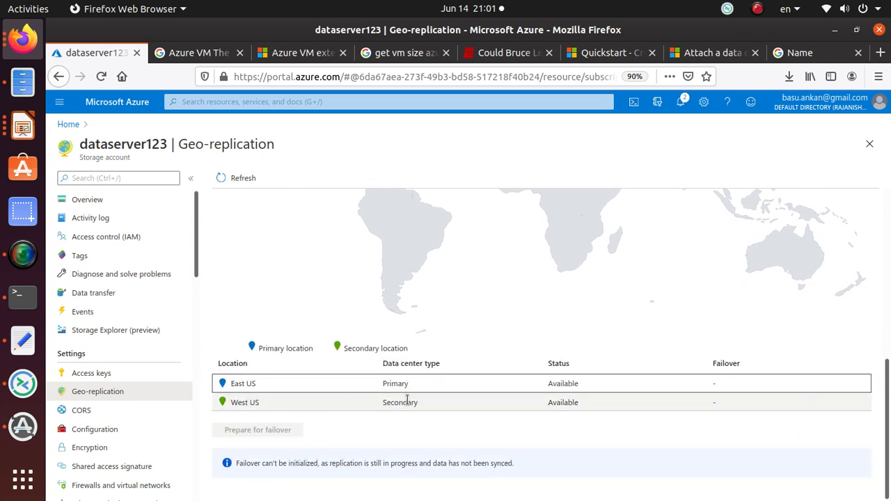
scroll(408, 397, "up", 5)
- Return to the storage account overview and look through its storage services and monitoring charts
left_click(117, 201)
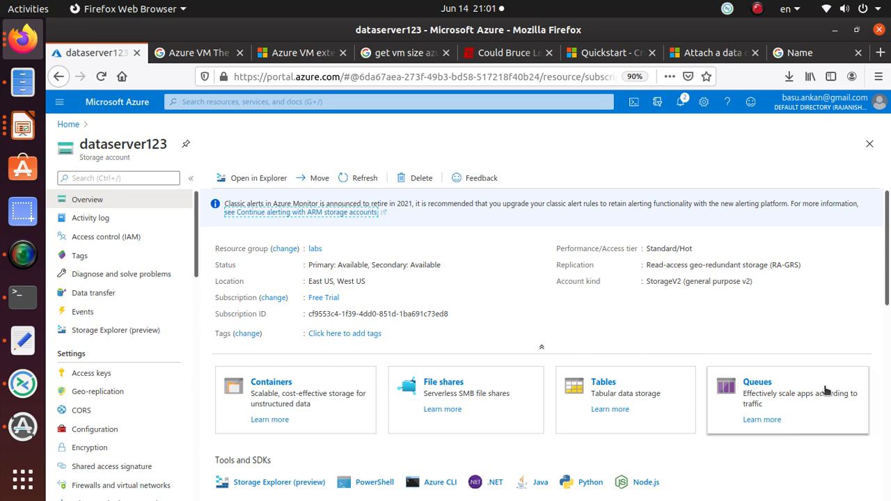
scroll(827, 394, "down", 3)
scroll(830, 400, "down", 3)
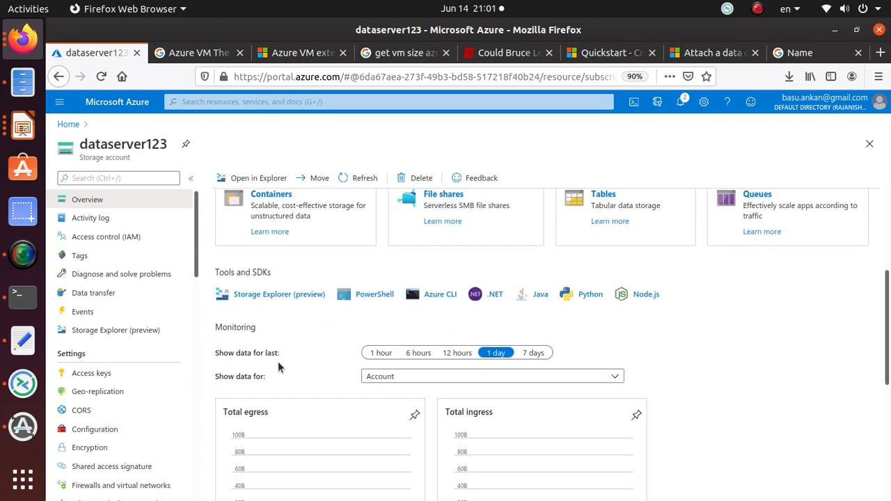
scroll(271, 383, "down", 9)
scroll(272, 389, "up", 15)
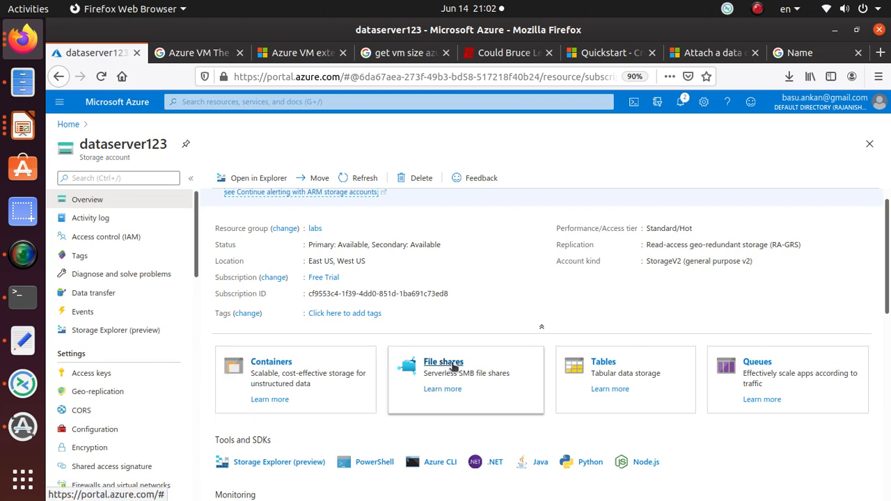
- Create a file share named fileshare with a quota of 20 GiB in the storage account
left_click(452, 364)
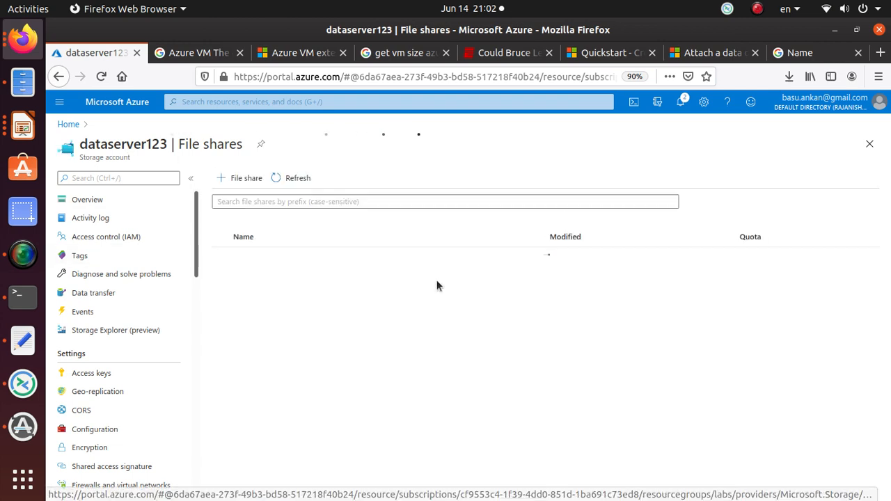
left_click(245, 179)
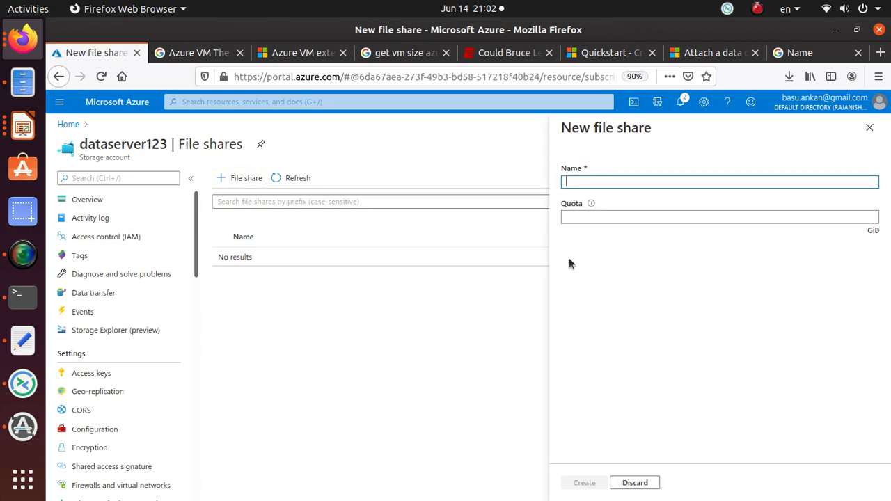
type("fileshare")
key("Tab")
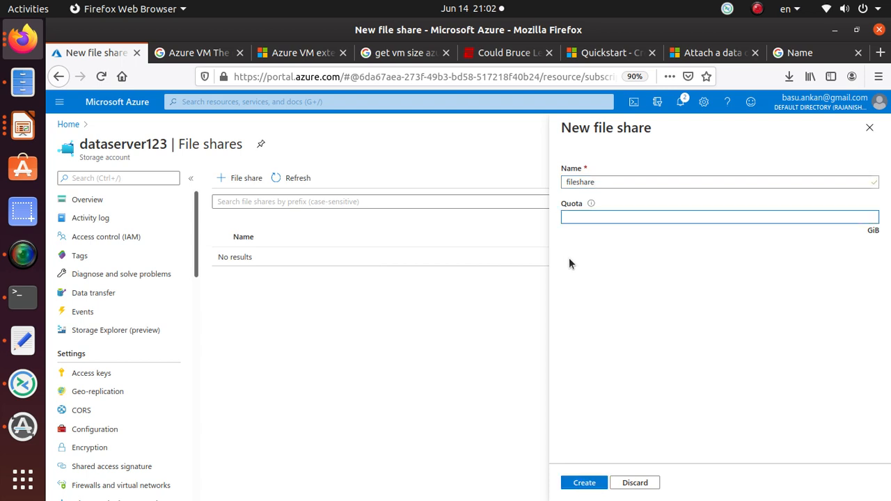
type("100")
key("BackSpace")
key("BackSpace")
key("BackSpace")
type("20")
left_click(585, 483)
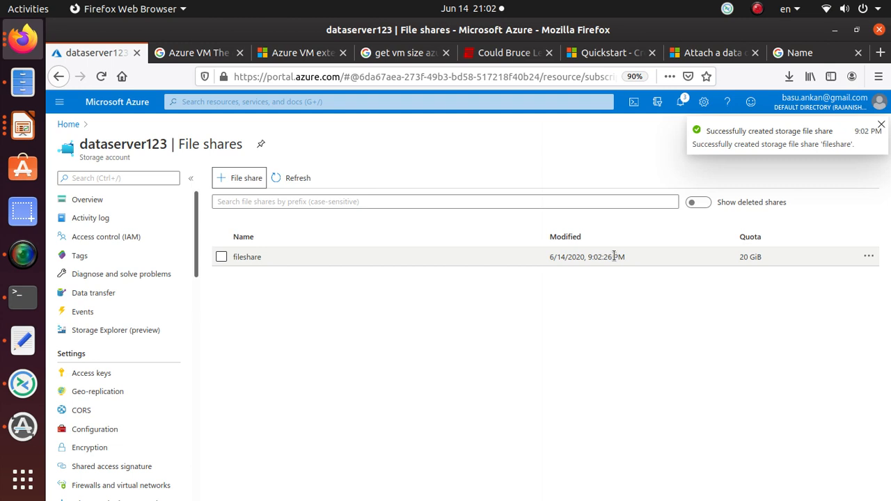
- Open the new file share to view its contents, and go back to the storage account's file shares list
left_click(254, 260)
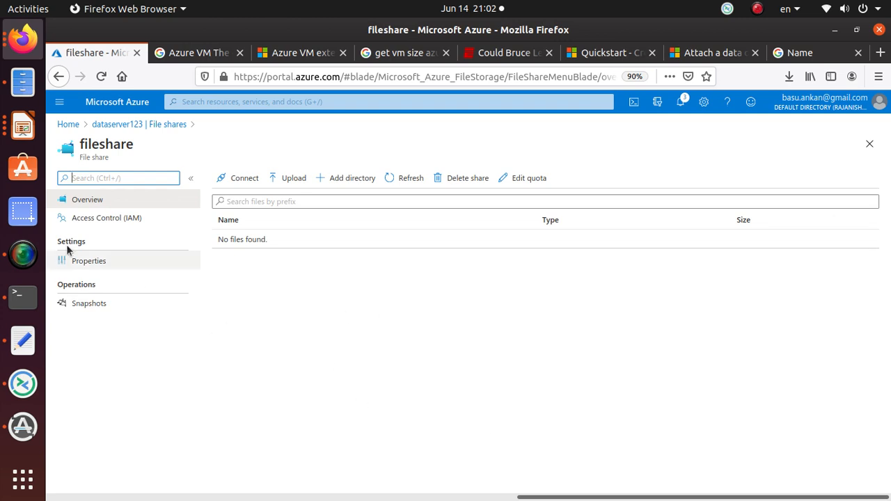
left_click(147, 125)
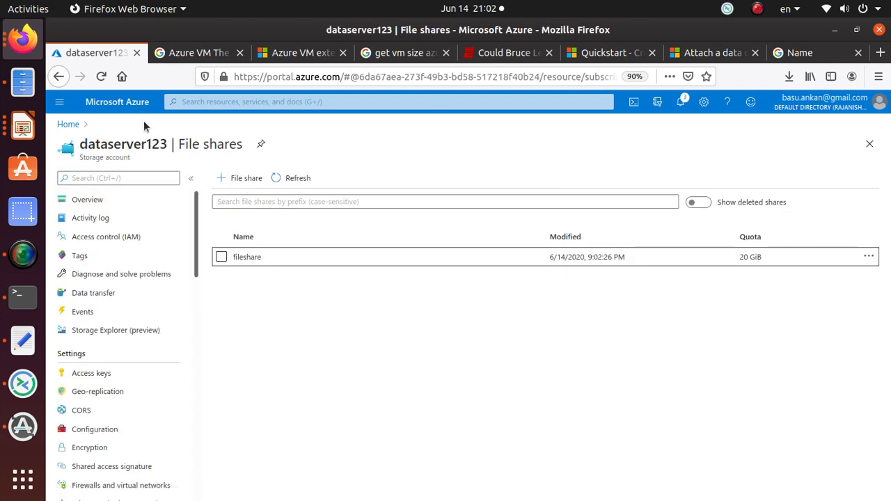